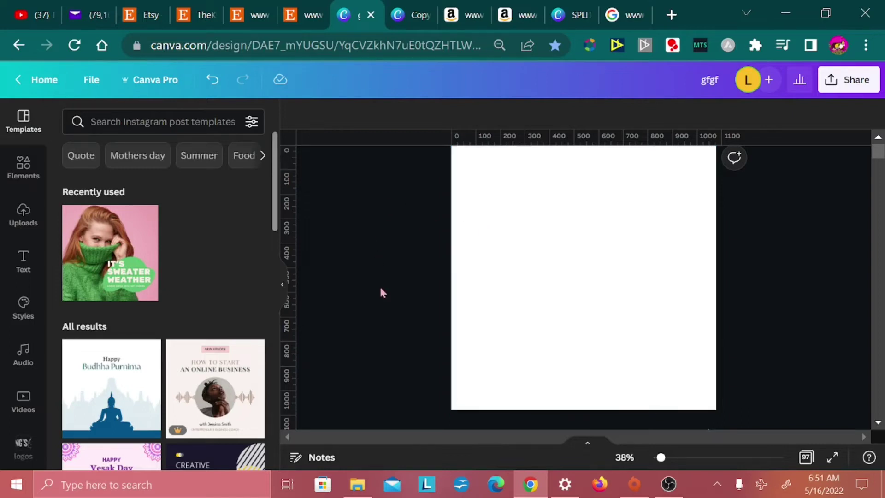
Add a text box near the top of the page reading 'GRAD' in Anton at size 149.
key(t)
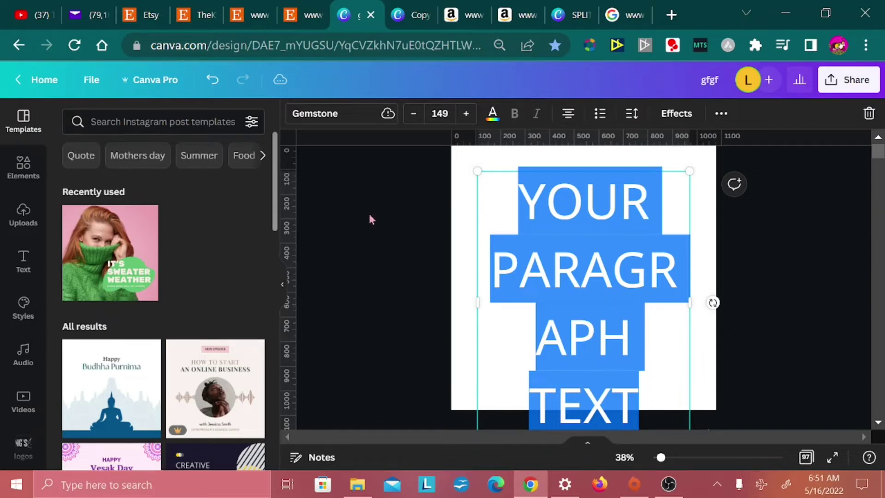
click(334, 116)
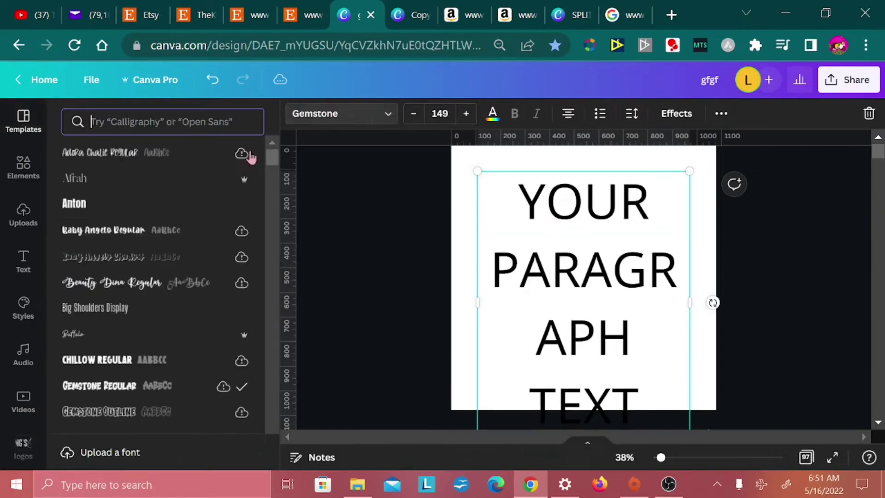
click(145, 203)
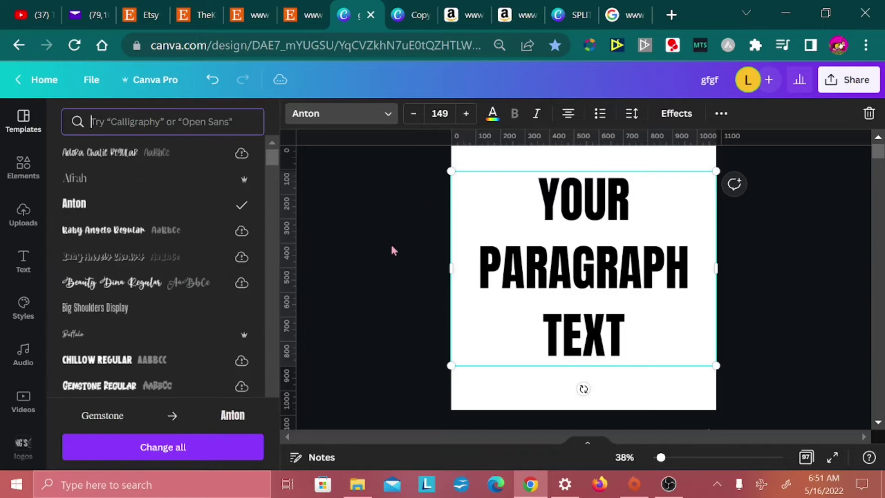
click(605, 287)
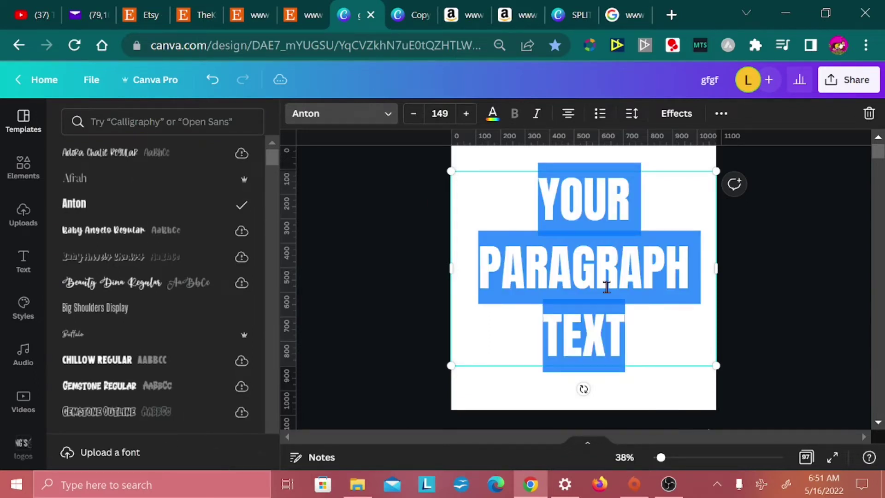
text(GRAD)
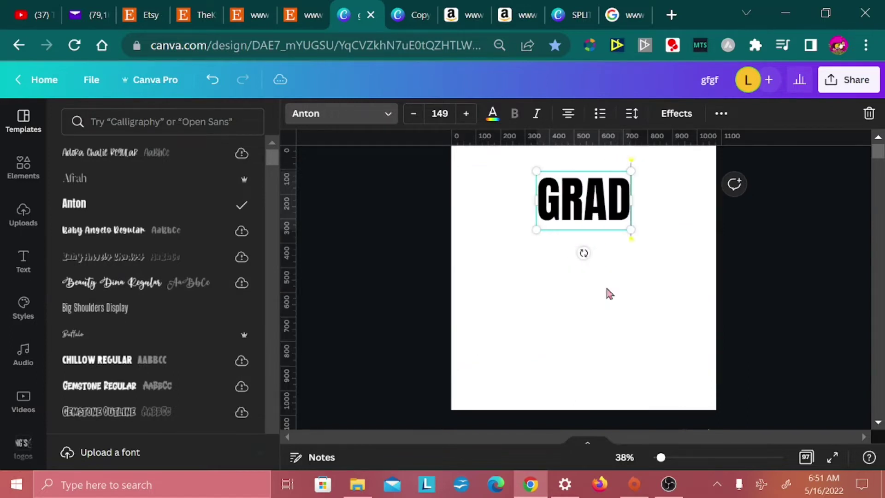
key(Escape)
click(590, 277)
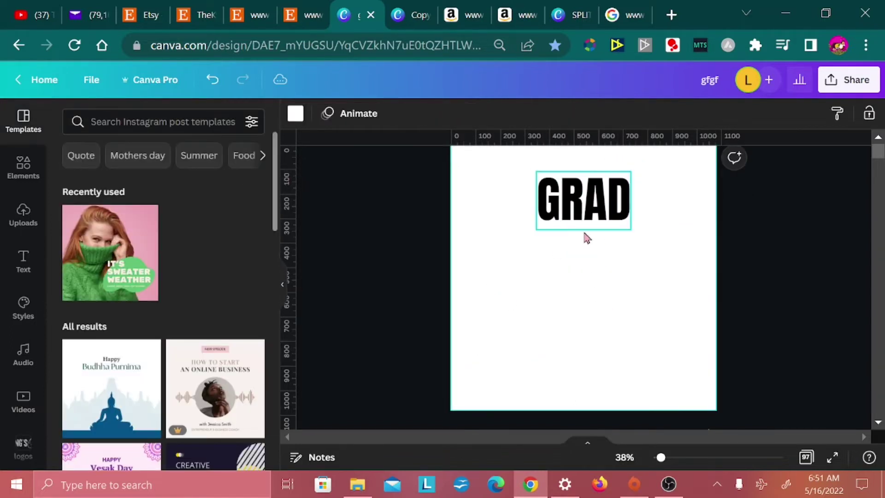
click(588, 213)
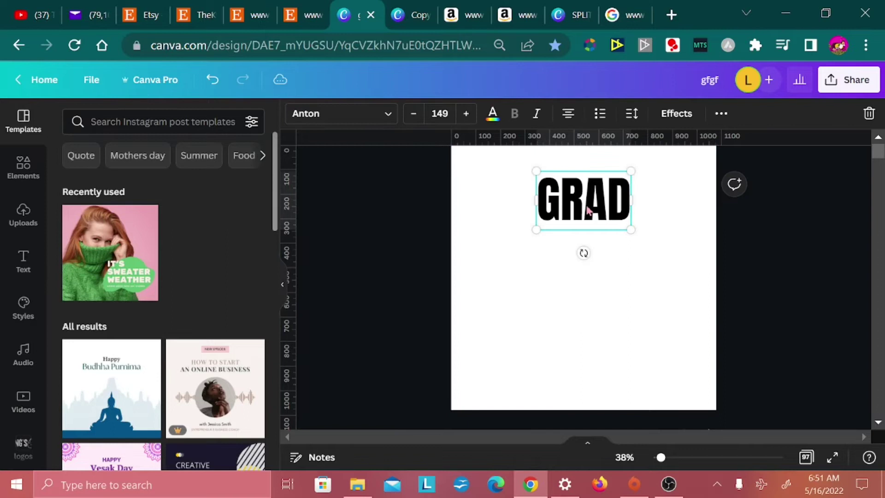
Duplicate GRAD below itself, change the copy to 'SQUAD', and shrink it to match GRAD's width.
mouse_move(587, 210)
mouse_down()
mouse_move(580, 253)
mouse_move(691, 253)
mouse_up()
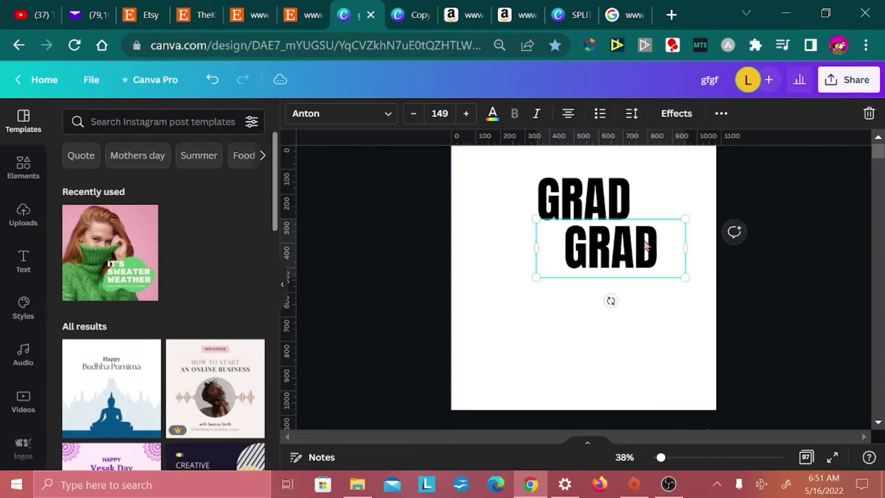
double_click(644, 239)
text(SQUAD)
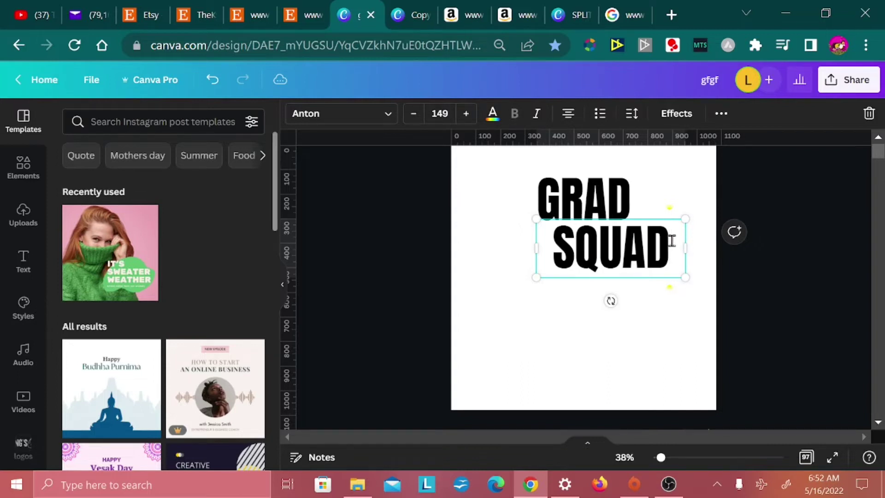
drag(685, 244, 663, 246)
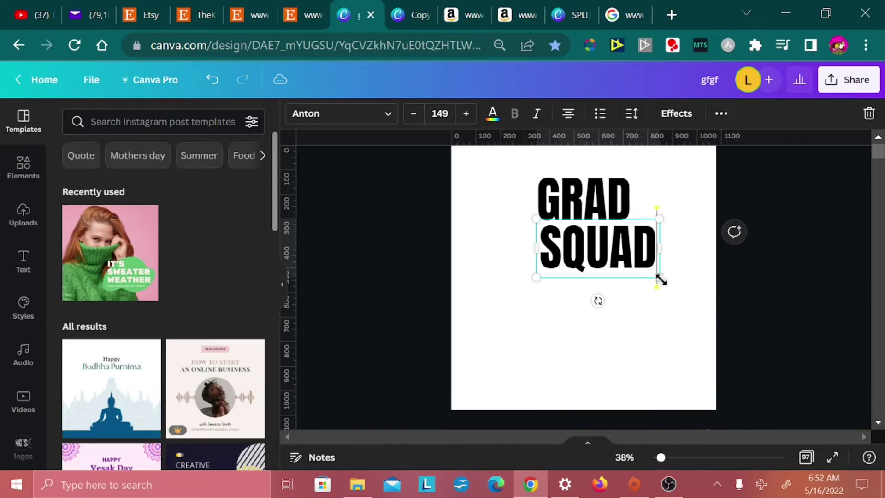
drag(662, 277, 633, 268)
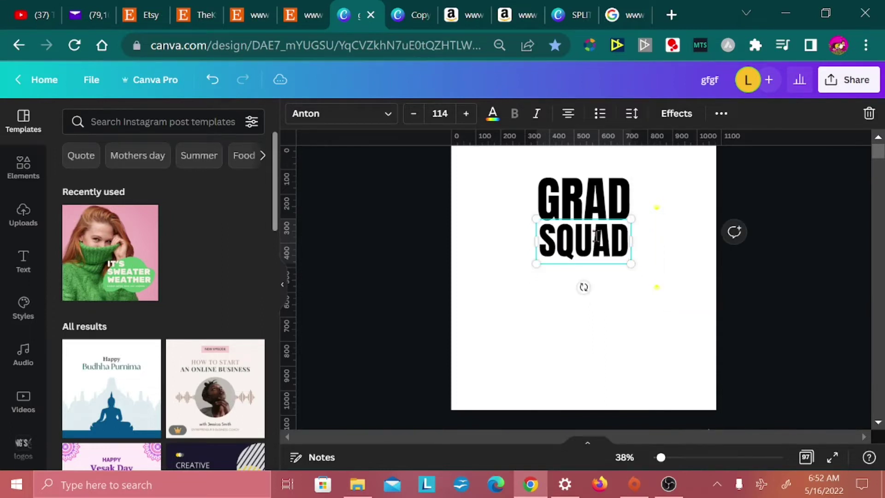
click(605, 305)
click(597, 254)
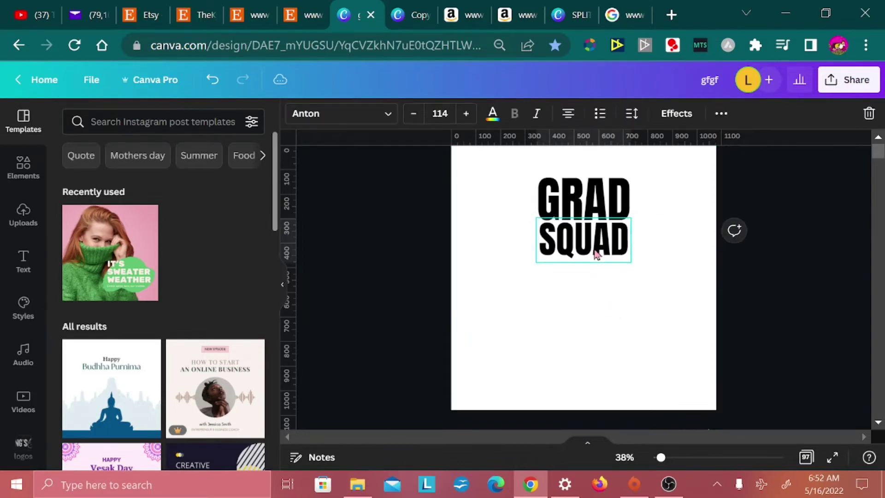
click(582, 288)
Centre the GRAD and SQUAD pair and rotate it about -27° to run diagonally upward.
drag(501, 176, 676, 333)
drag(586, 248, 559, 245)
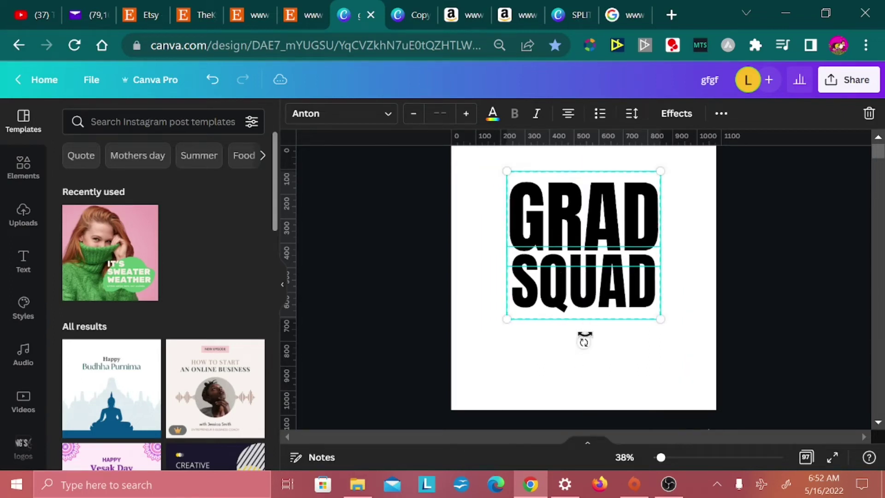
drag(583, 341, 637, 344)
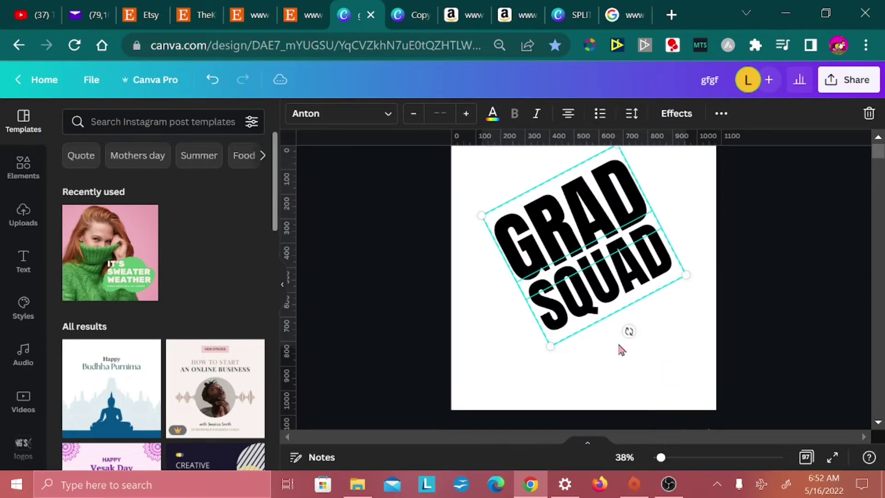
click(671, 399)
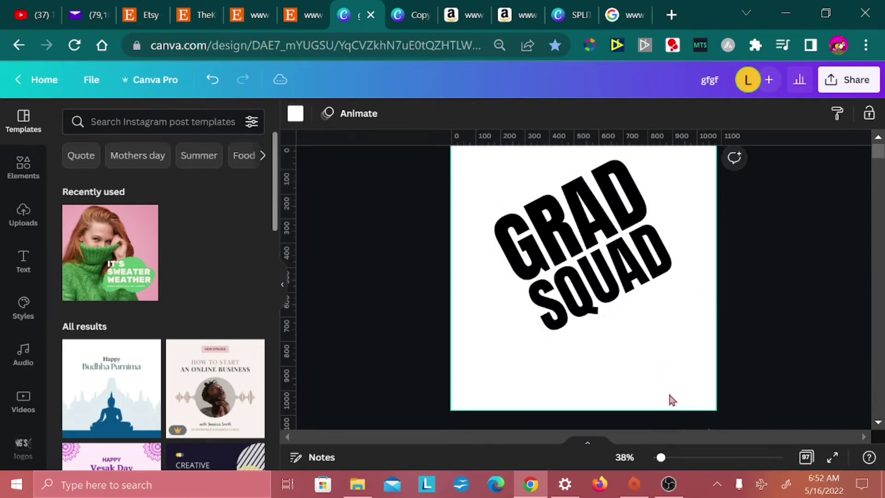
Download the design as a transparent-background PNG, saved as gfgf (8).png.
click(831, 82)
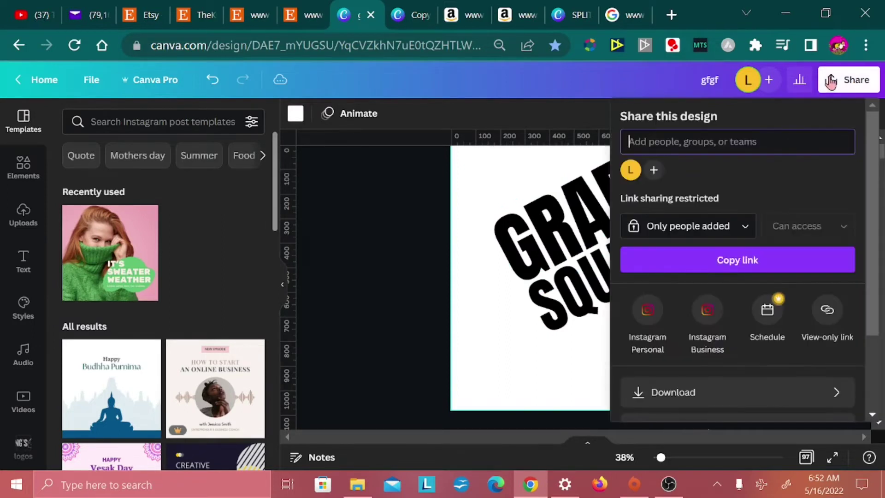
click(721, 392)
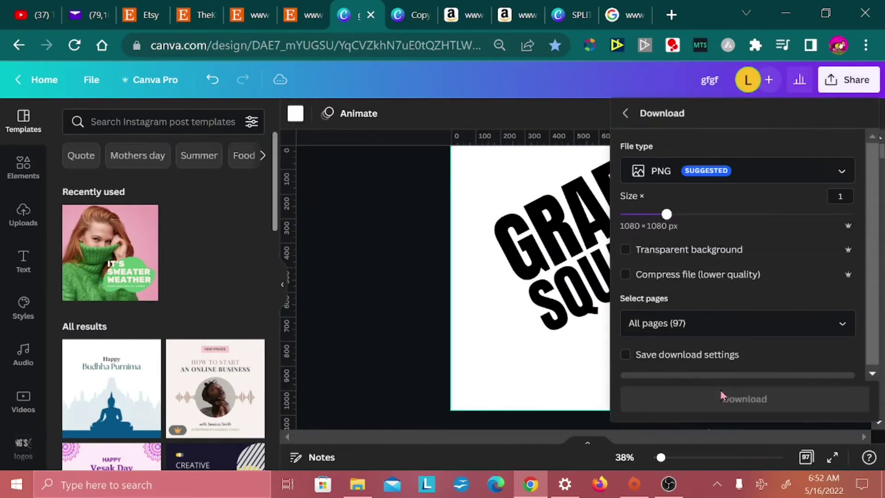
click(686, 256)
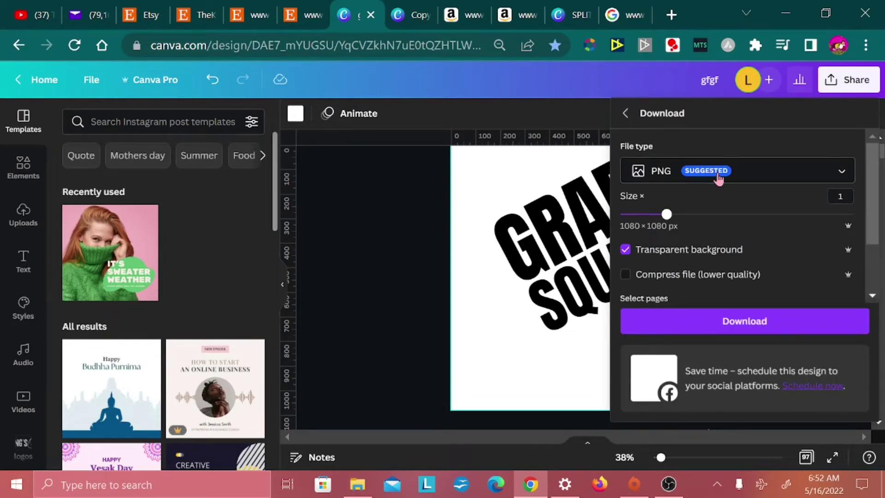
click(738, 329)
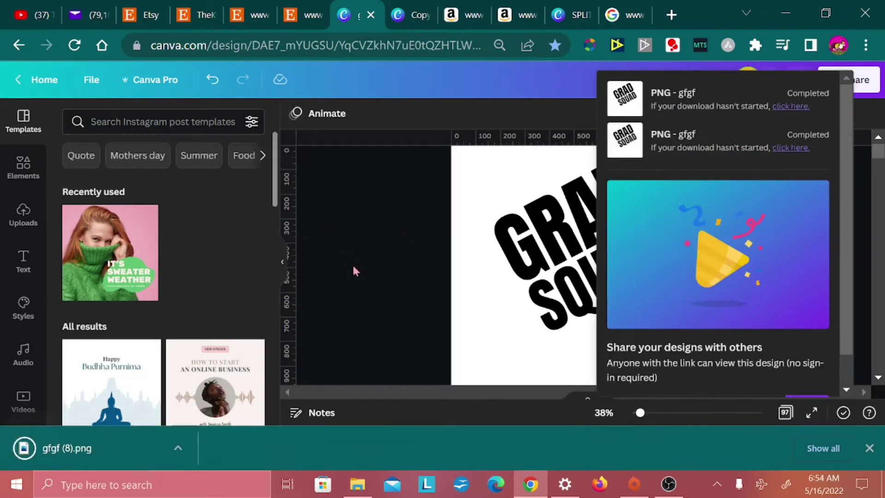
click(355, 271)
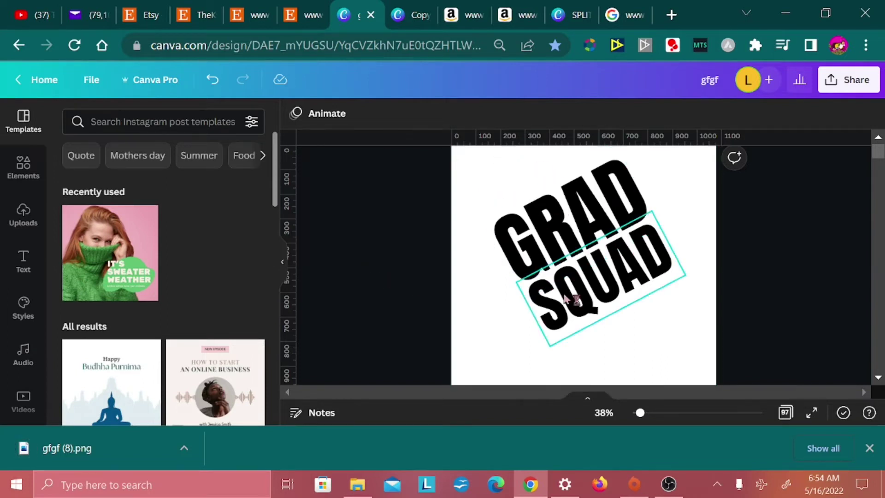
Apply the Hollow text effect to GRAD and thin its outline.
click(579, 206)
click(686, 114)
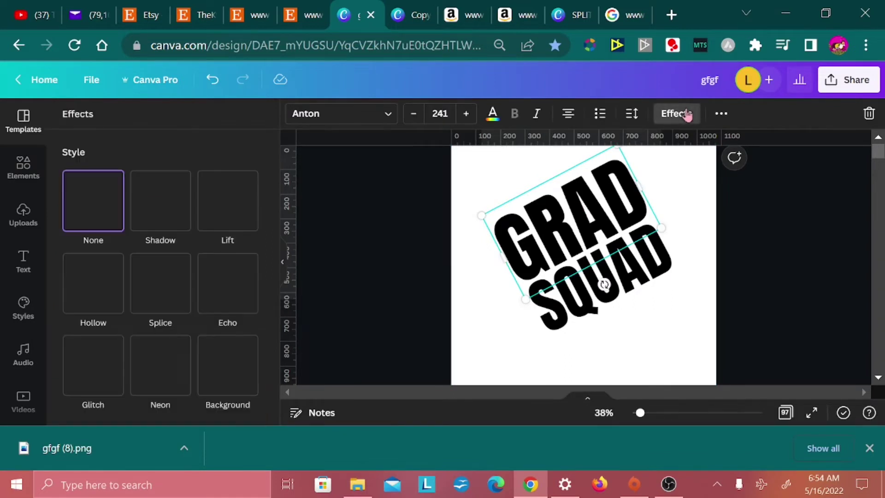
click(87, 297)
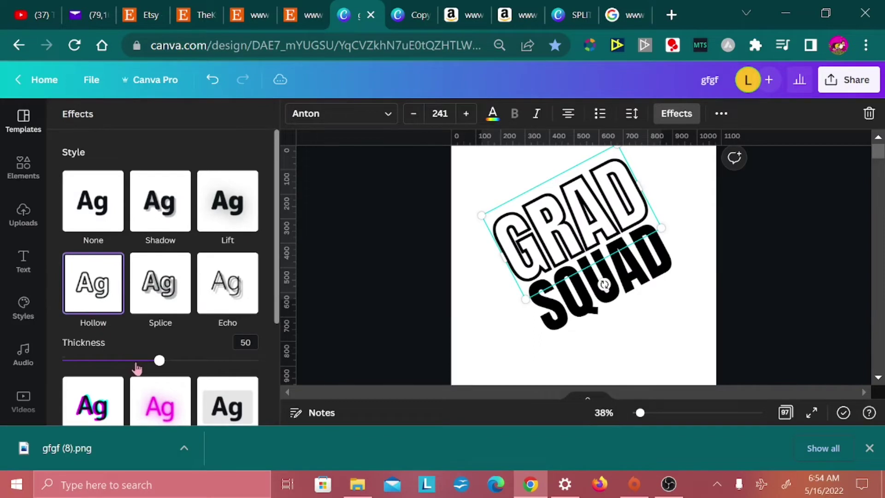
drag(162, 360, 120, 378)
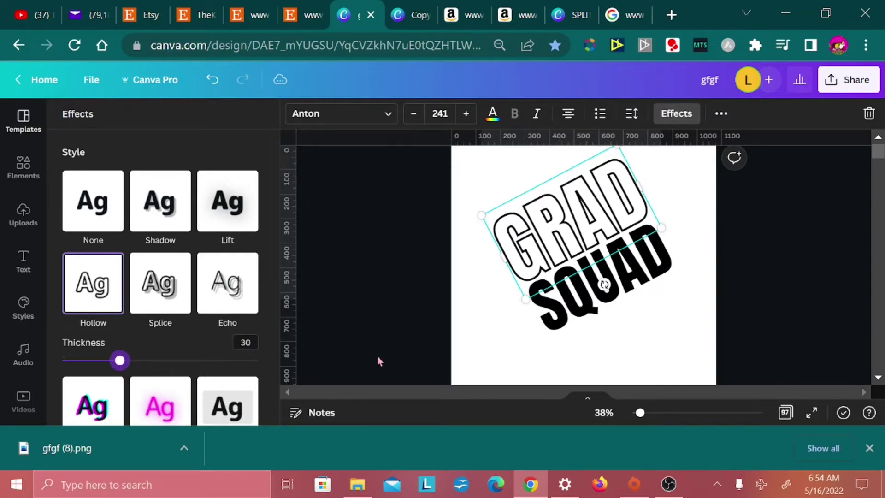
Make SQUAD hollow as well, with outline thickness lowered to 30.
click(558, 325)
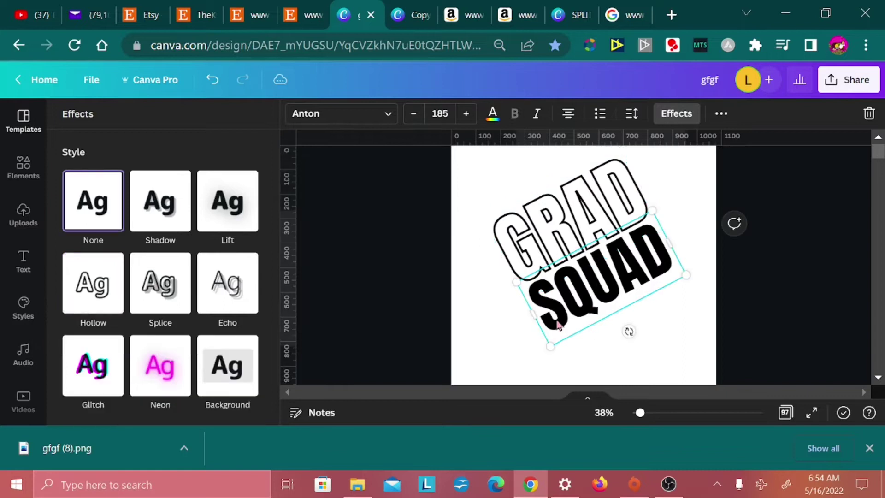
click(96, 307)
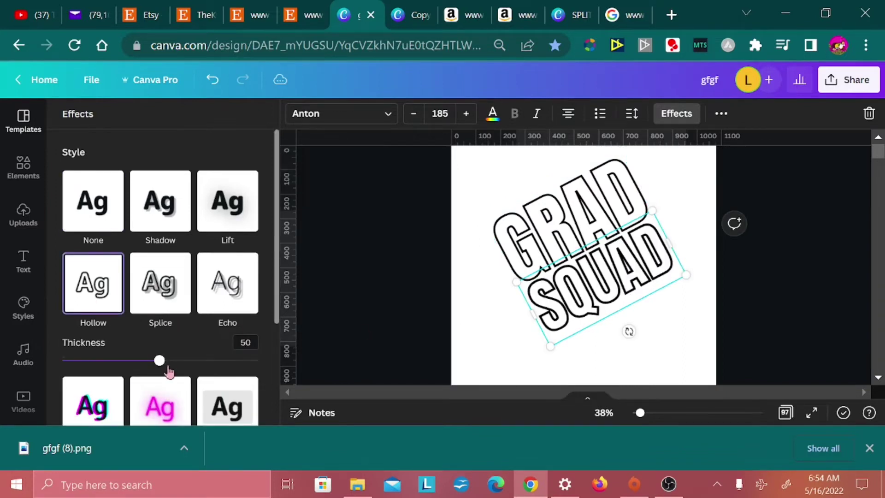
drag(159, 364, 120, 368)
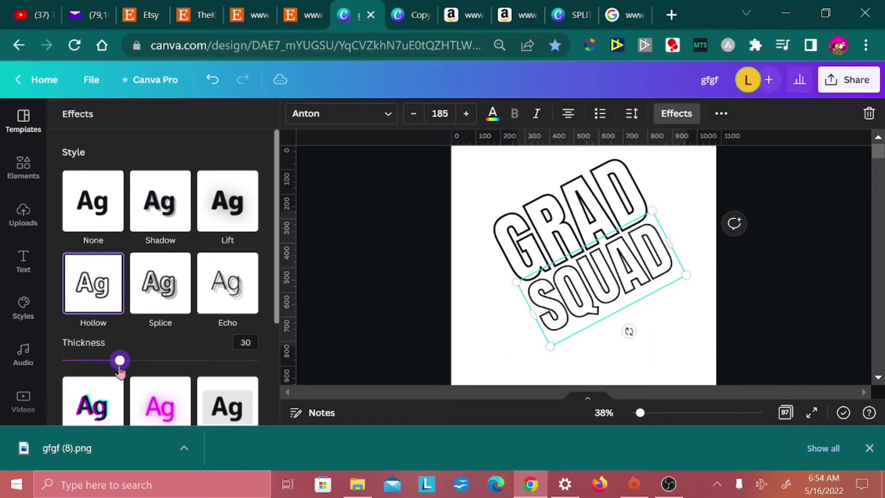
click(368, 285)
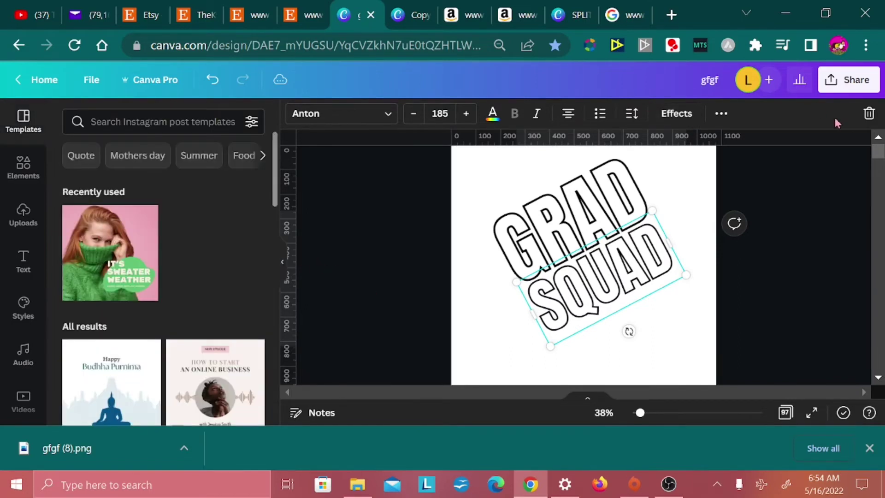
Download only Page 1 as a transparent-background PNG, saved as gfgf (9).png.
click(832, 82)
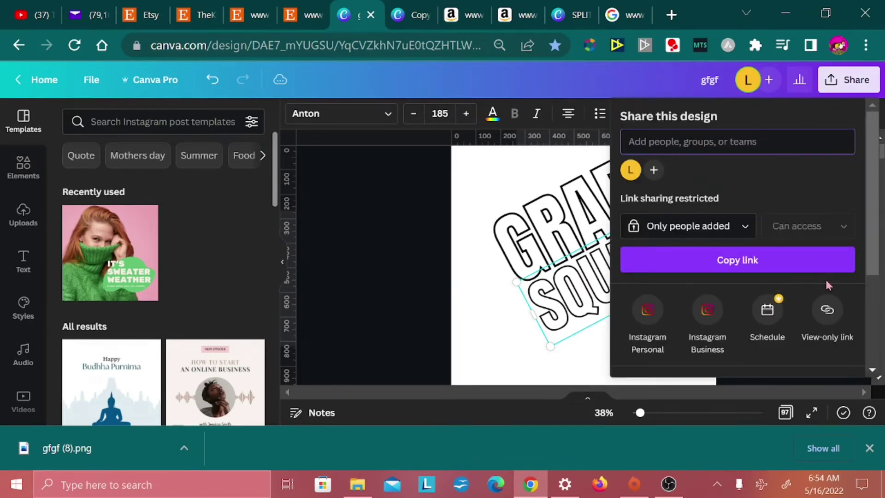
scroll(825, 277, down, 2)
click(750, 298)
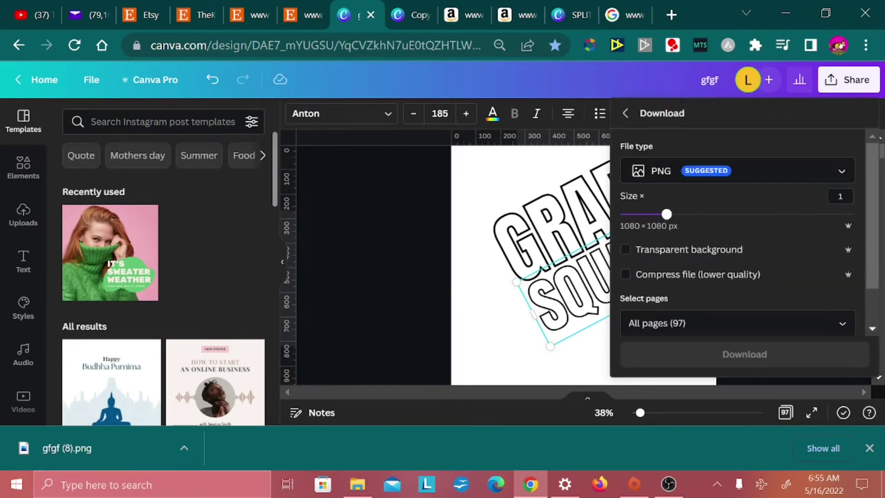
click(734, 252)
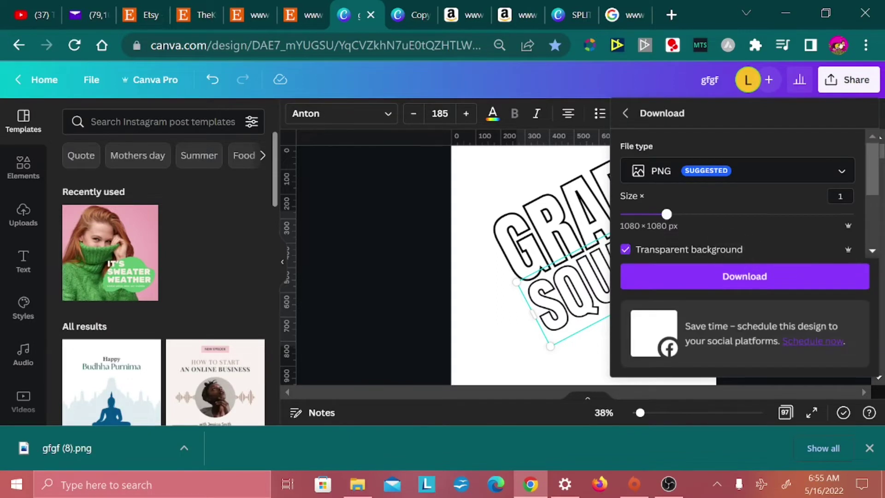
drag(666, 214, 806, 213)
scroll(806, 214, down, 2)
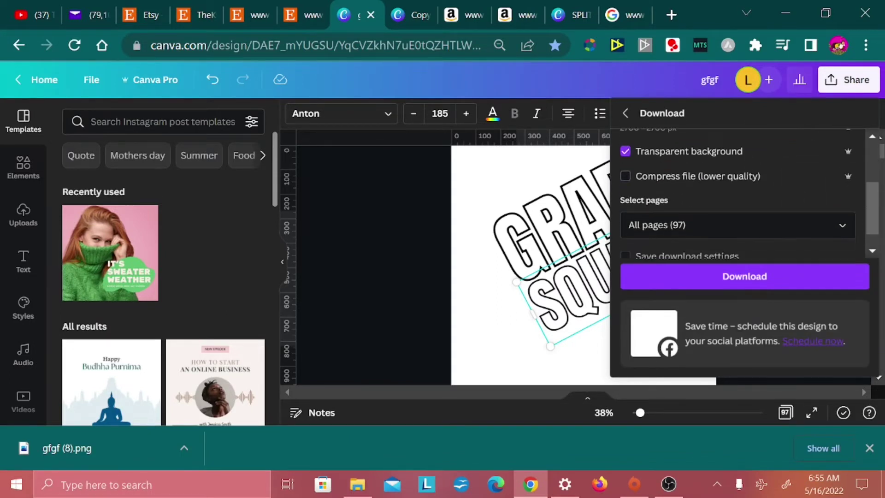
click(647, 233)
click(826, 88)
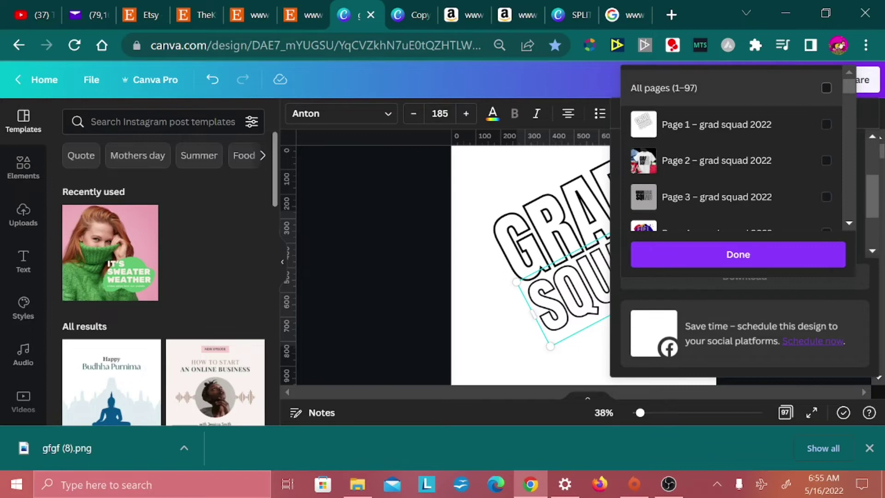
click(826, 124)
click(796, 255)
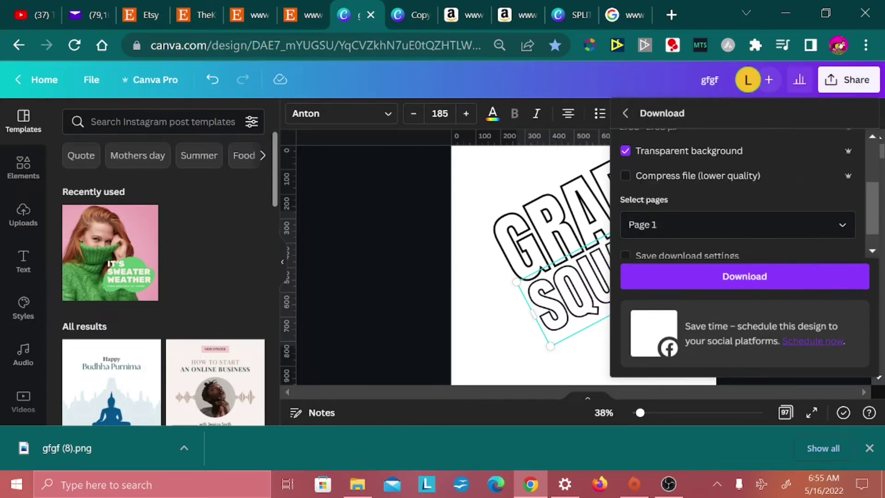
click(744, 276)
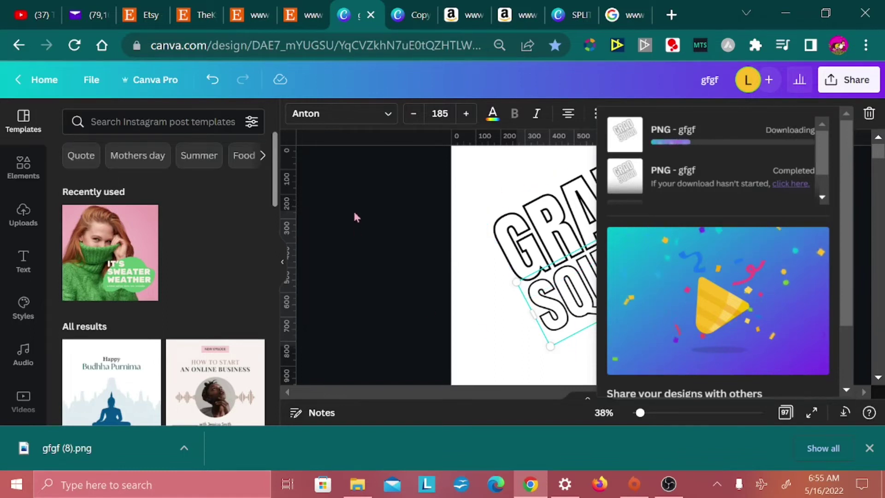
click(355, 256)
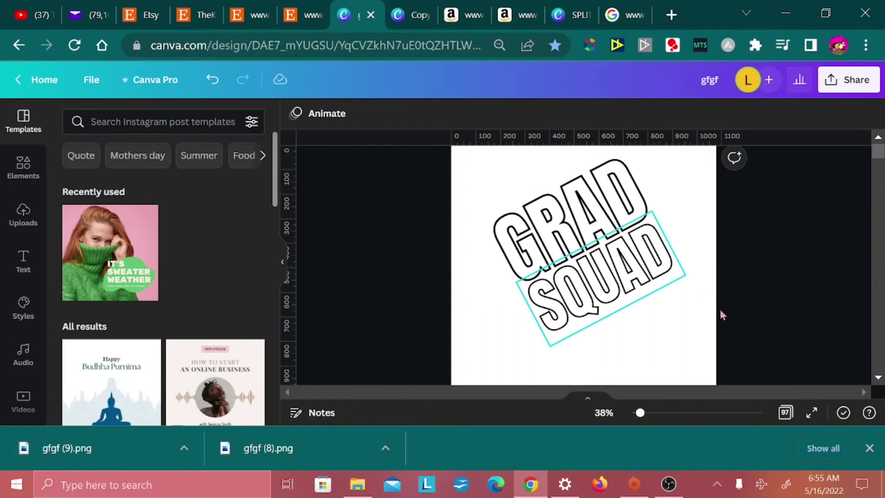
Delete the GRAD SQUAD text, leaving the page blank.
scroll(576, 276, up, 1)
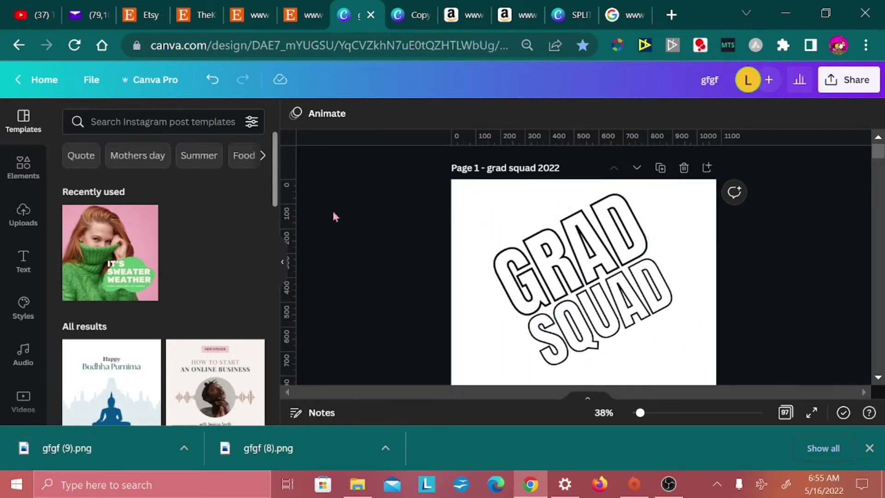
drag(421, 220, 767, 361)
key(Delete)
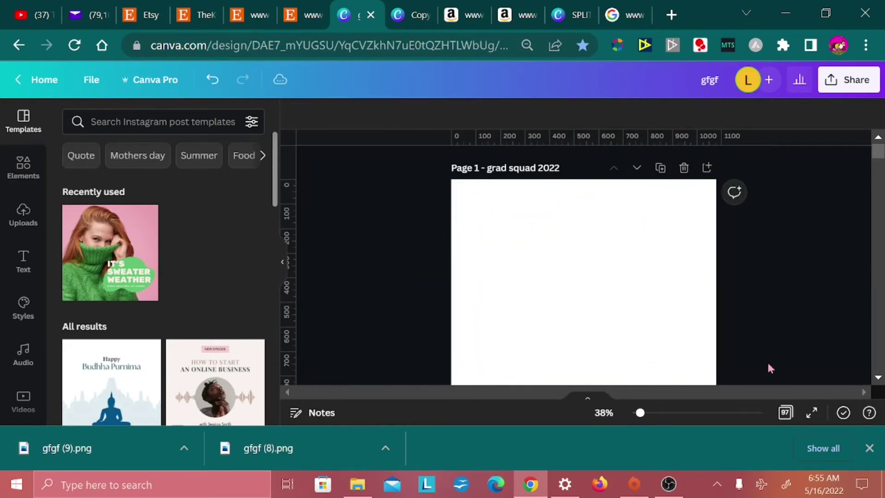
click(23, 171)
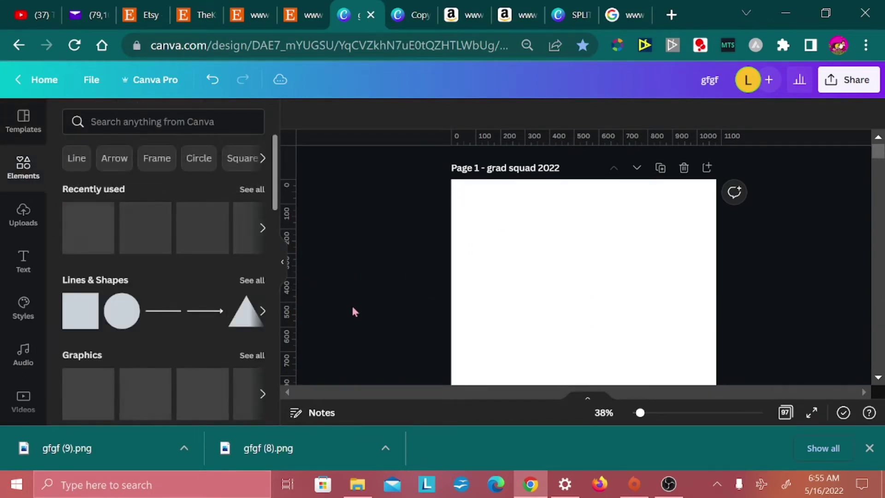
Add the uploaded outline and solid black GRAD SQUAD images, stacked in the page centre.
click(24, 217)
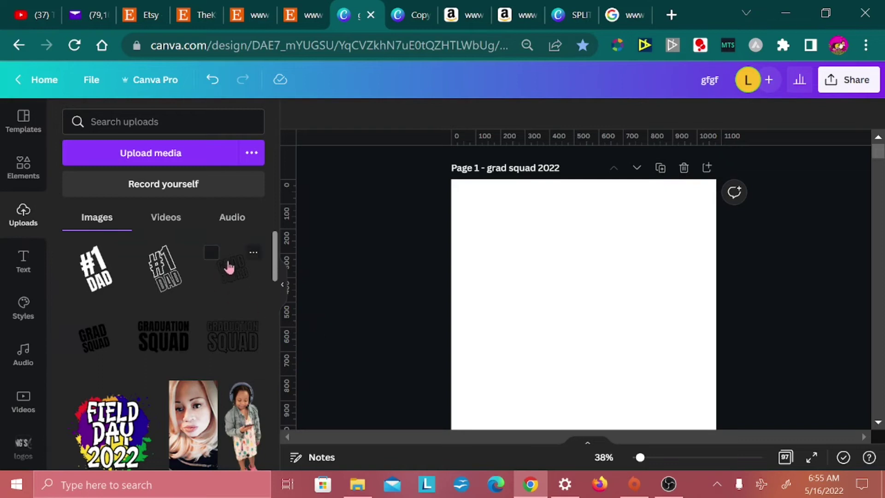
click(229, 282)
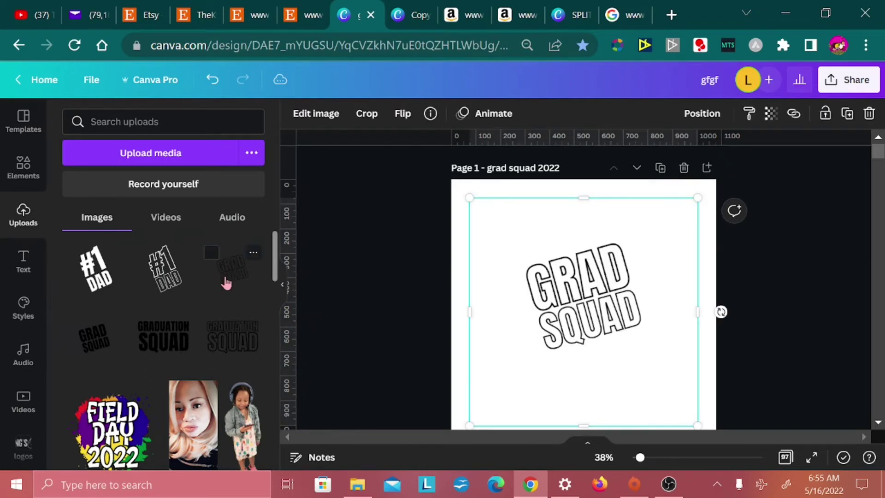
click(98, 358)
click(392, 222)
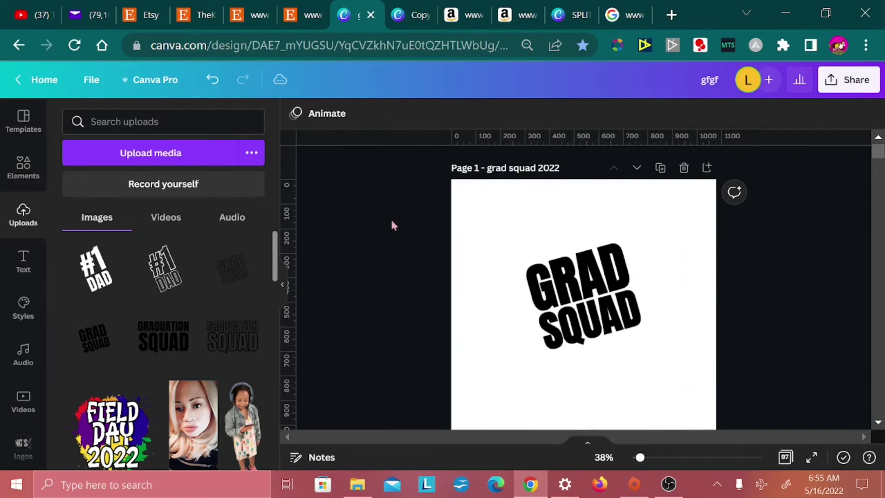
Select both stacked images, then drag a horizontal ruler guide to the top of GRAD.
drag(387, 218, 778, 366)
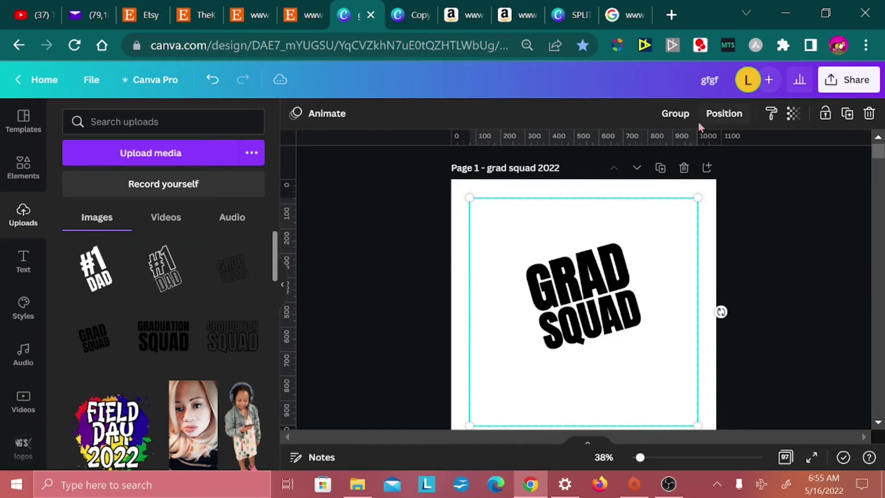
click(723, 120)
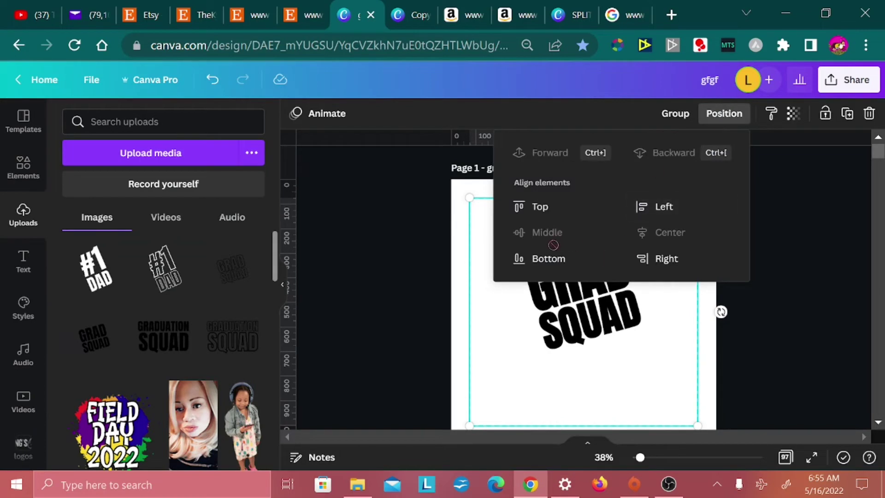
click(753, 351)
click(754, 351)
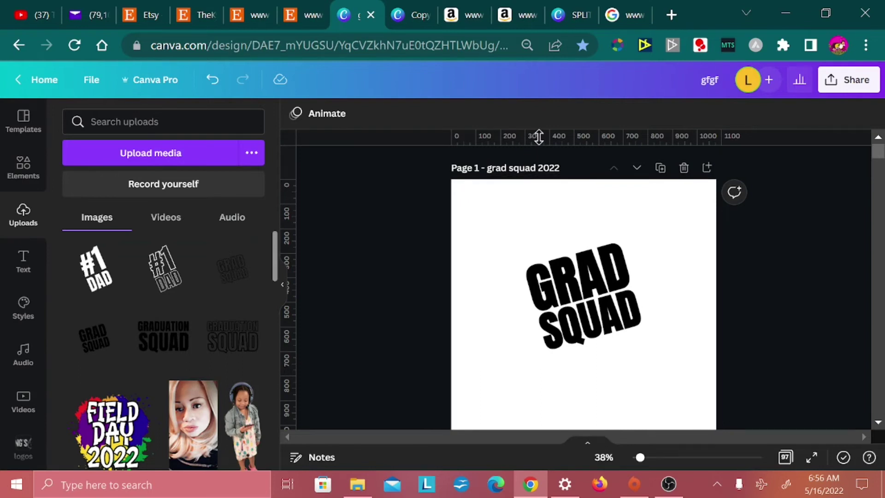
drag(538, 136, 555, 245)
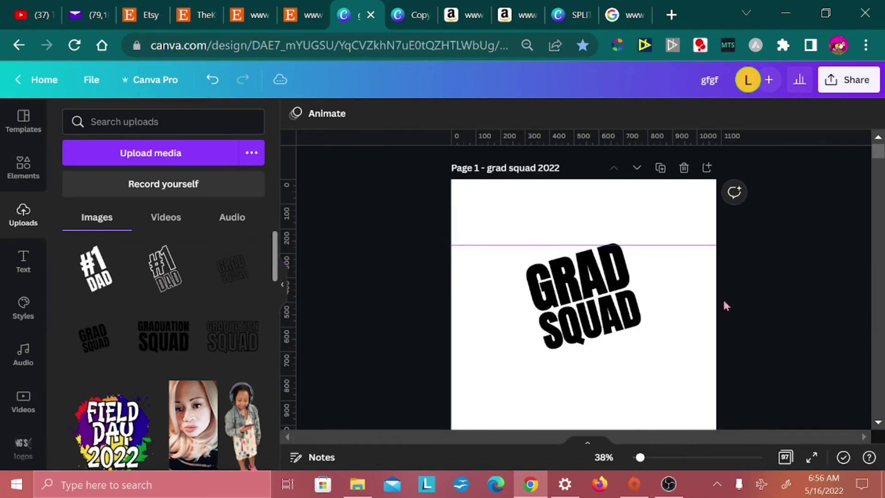
Rotate both GRAD SQUAD images about 15° so the letters sit level, and lower the guide to GRAD's top.
scroll(749, 317, up, 8)
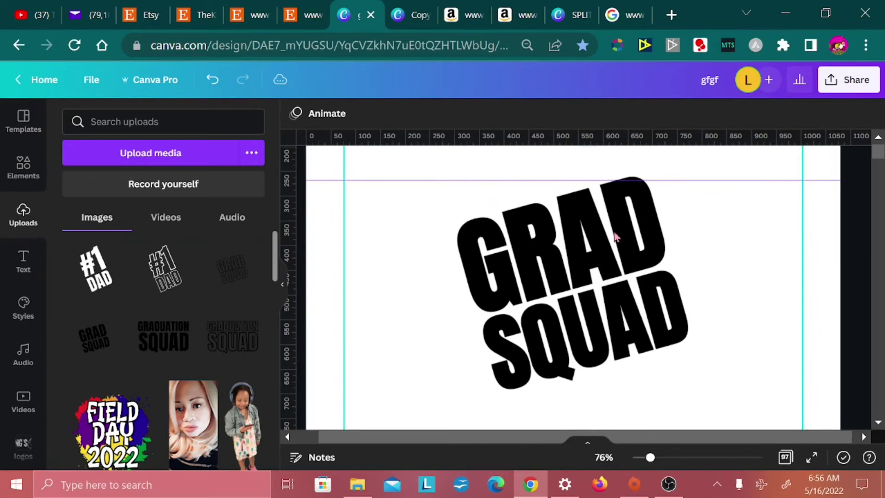
click(453, 354)
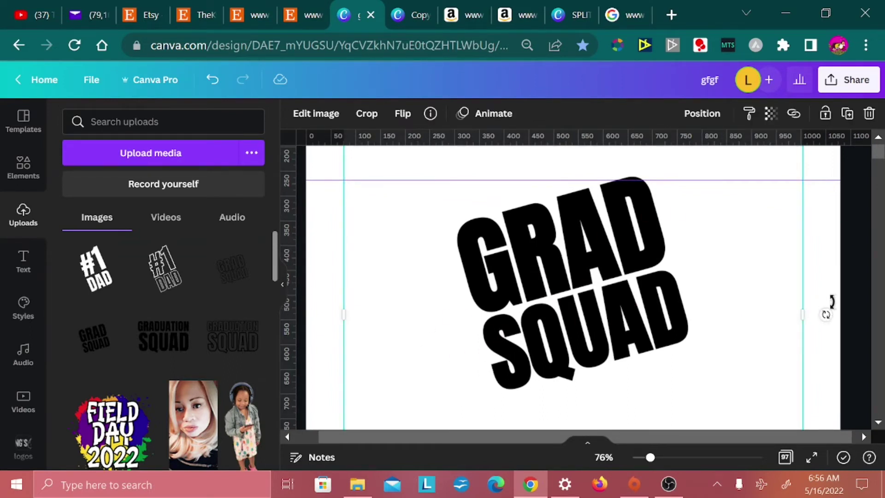
drag(853, 260, 640, 310)
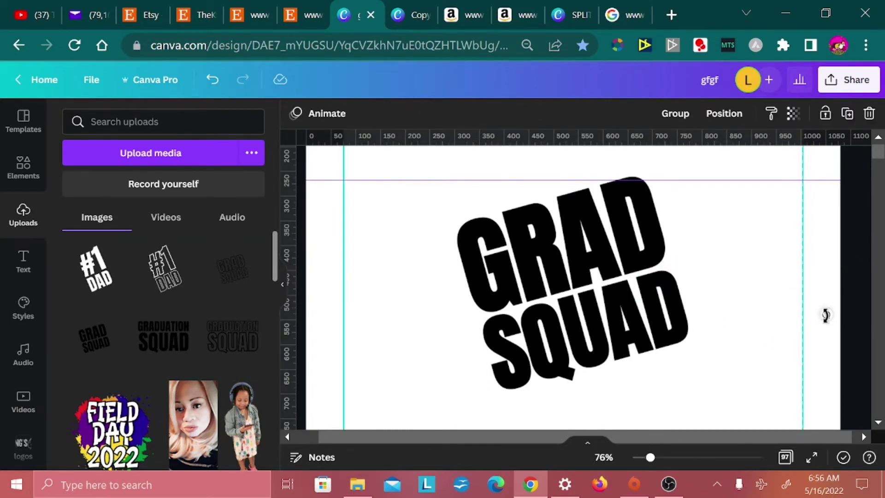
drag(825, 315, 849, 390)
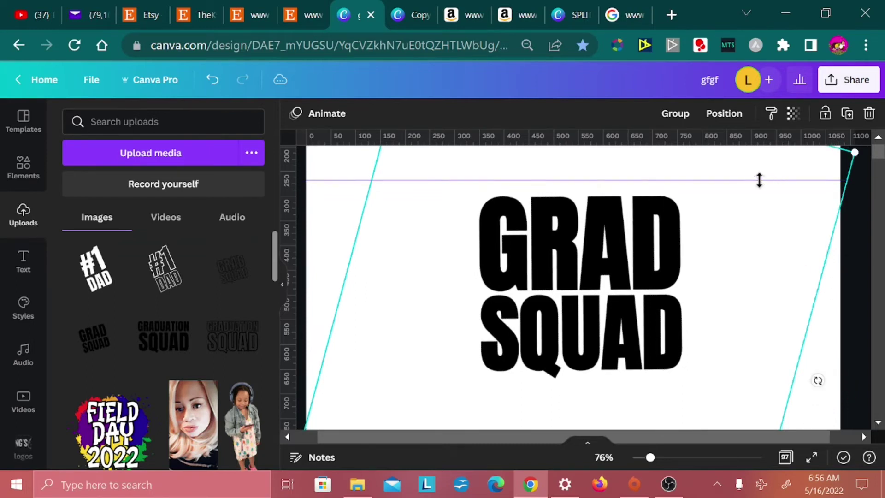
mouse_move(757, 181)
mouse_down()
mouse_move(762, 200)
mouse_move(759, 193)
mouse_up()
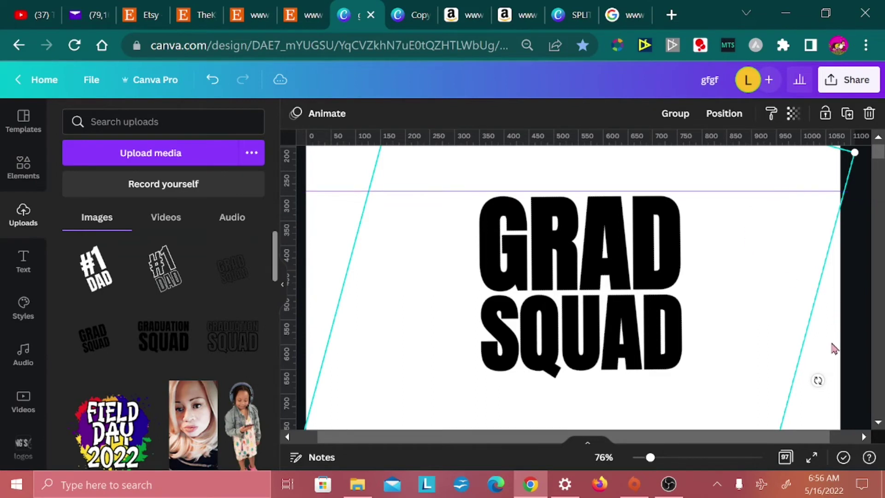
Drag the slanted solid layer's right edge left to reveal the hollow letters on the right half.
click(834, 352)
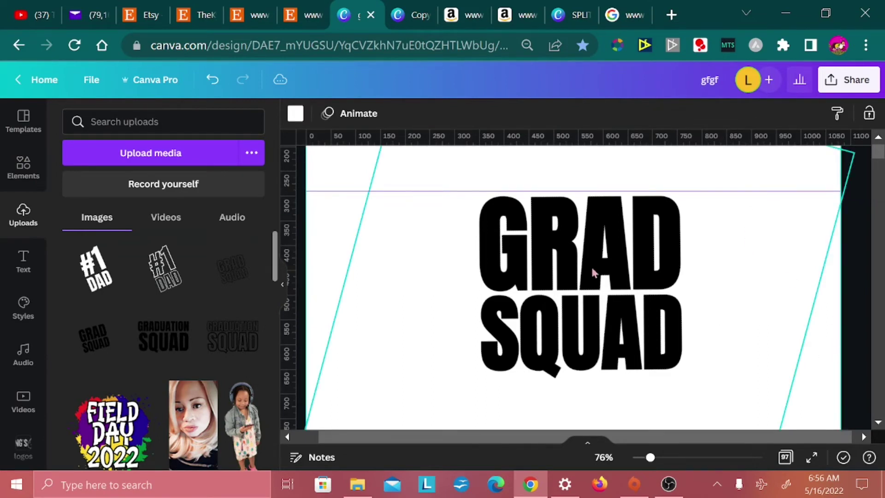
double_click(557, 271)
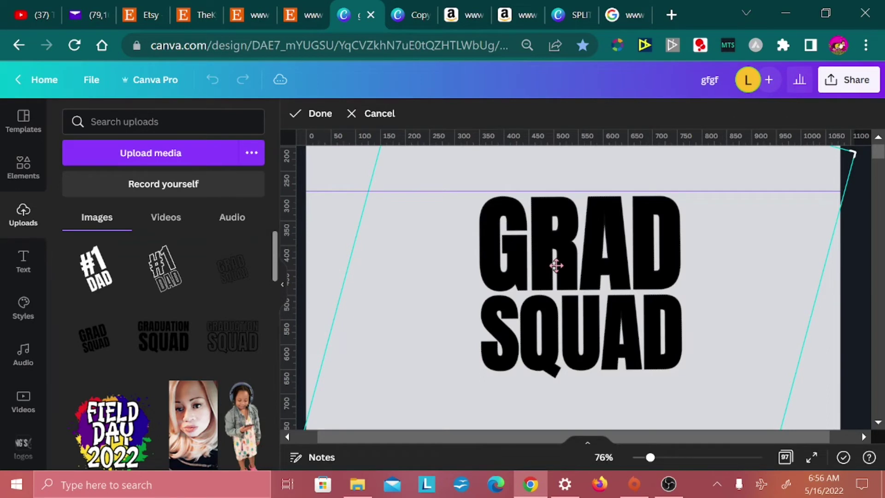
click(849, 354)
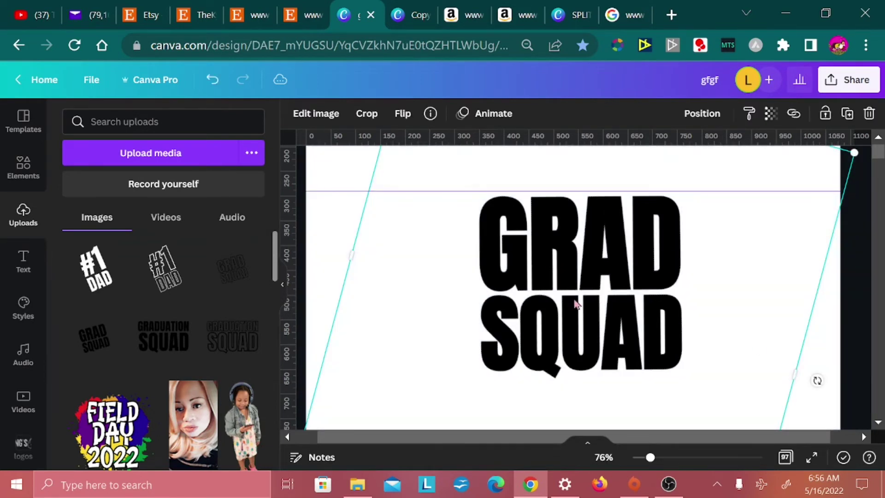
click(834, 350)
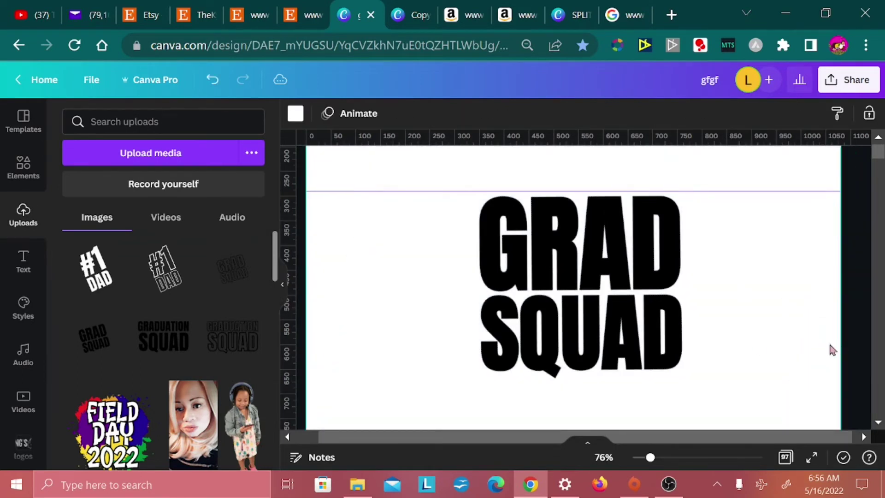
click(562, 279)
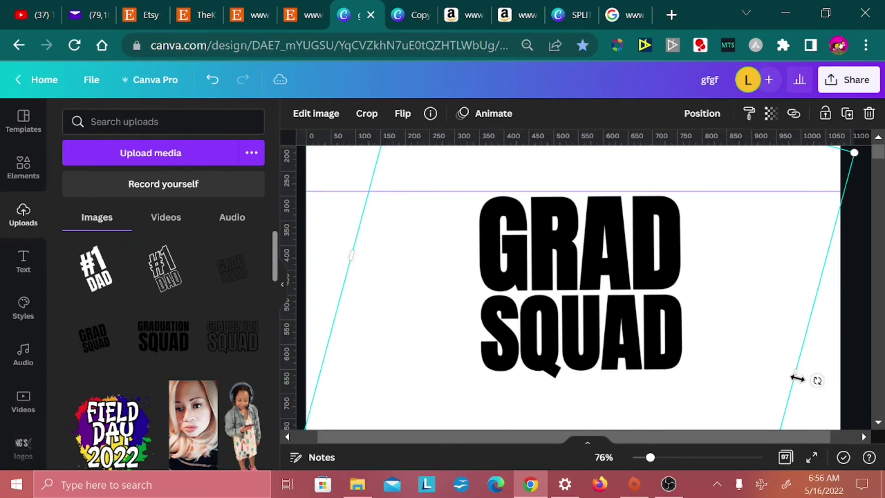
drag(797, 377, 583, 321)
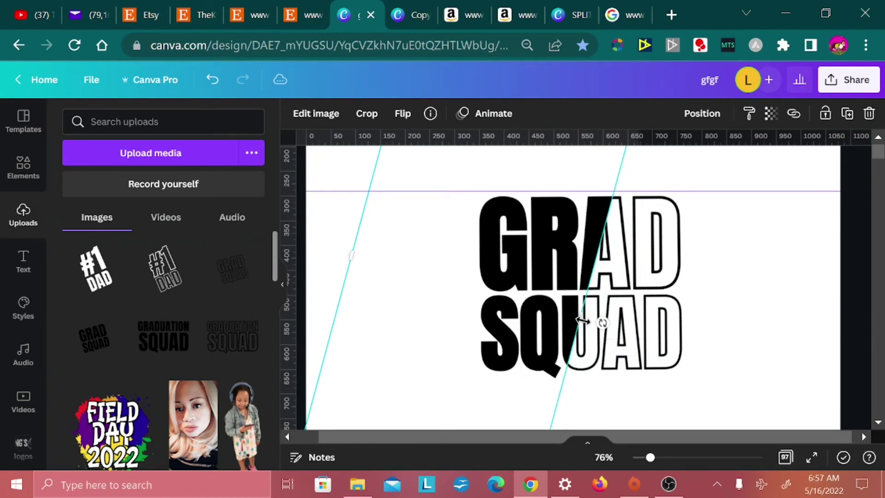
click(850, 331)
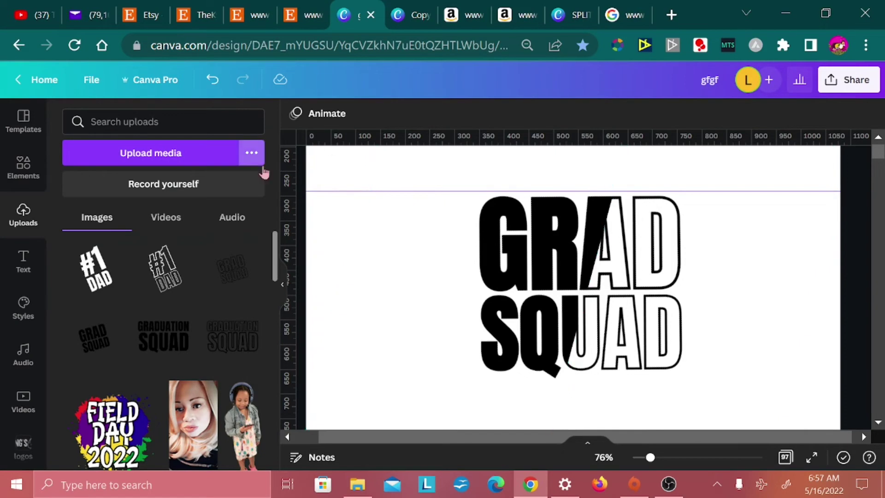
Add a straight line from Lines & Shapes and colour it gold #ffcc00.
click(23, 167)
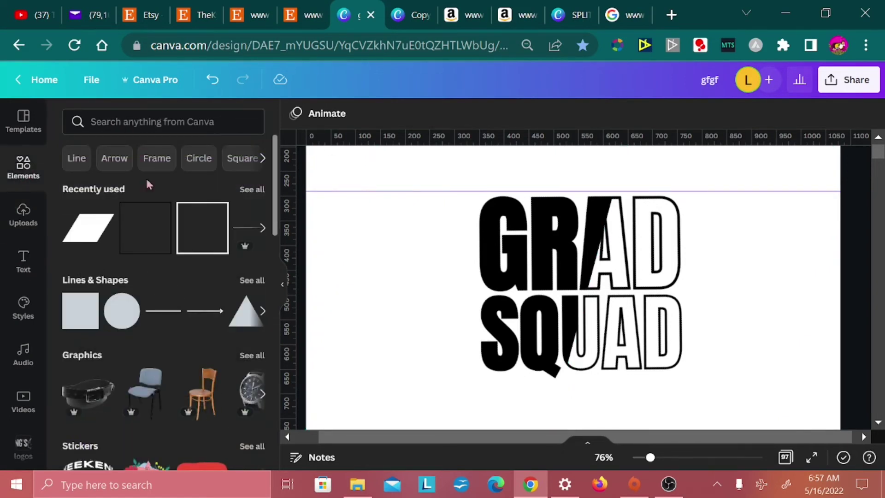
click(166, 311)
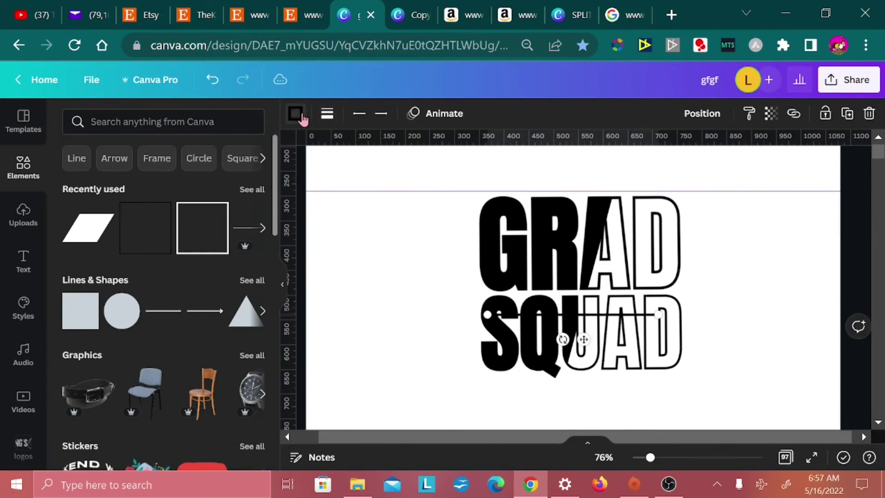
click(301, 116)
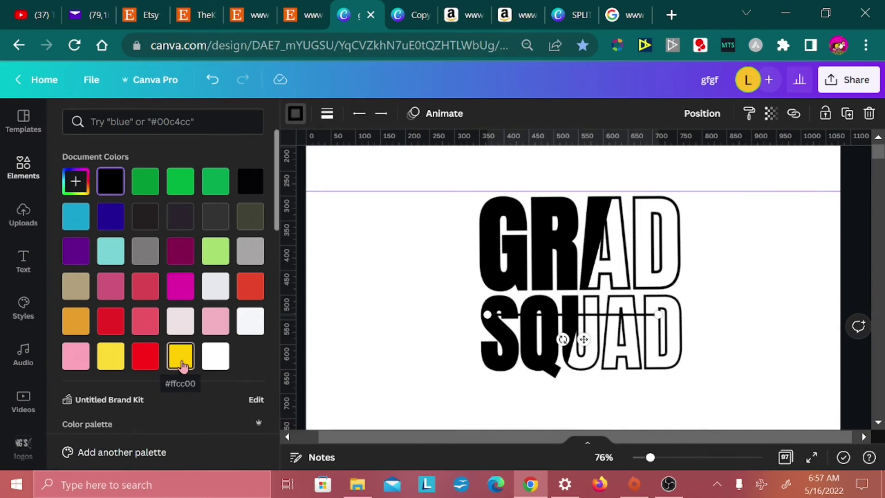
click(182, 364)
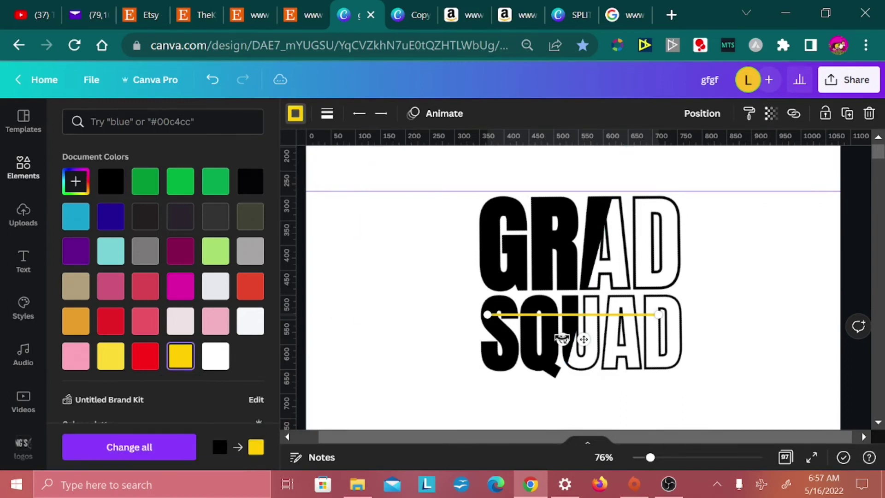
Rotate the line to about -75°, lengthen it past the text, and align it on the split.
drag(561, 339, 641, 350)
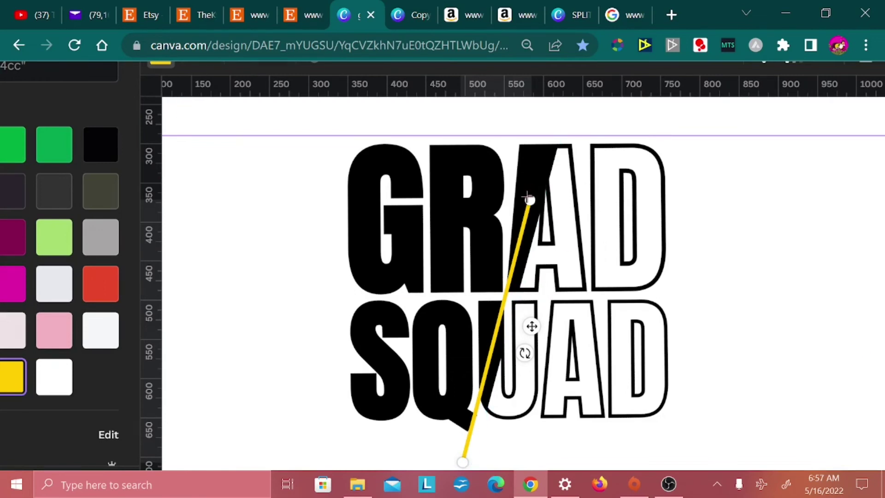
drag(528, 197, 572, 101)
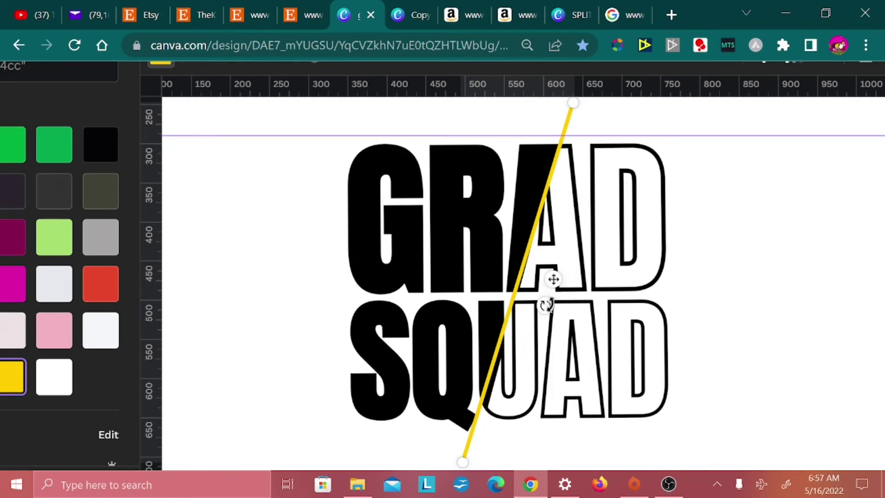
drag(546, 307, 554, 307)
drag(554, 308, 553, 308)
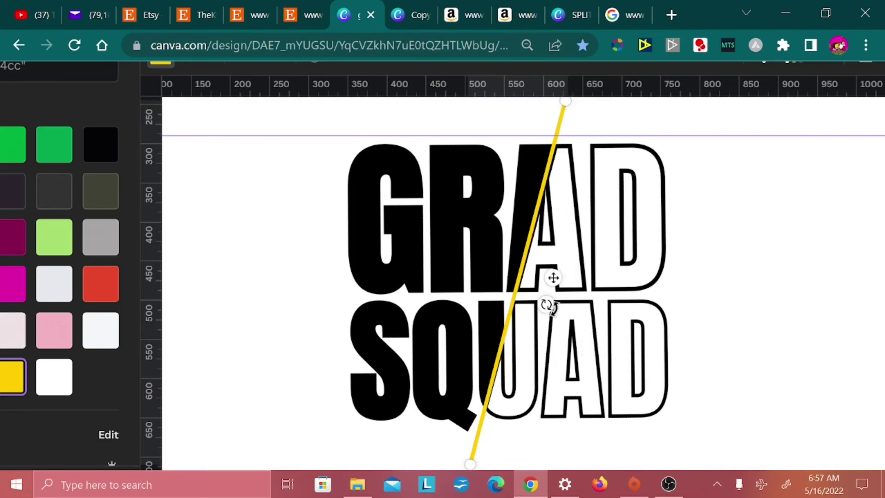
scroll(554, 308, right, 3)
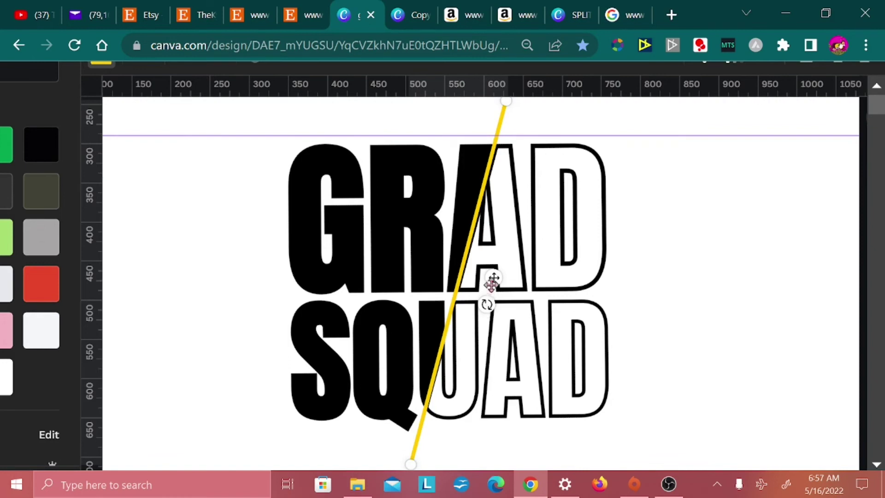
drag(495, 275, 500, 277)
Undo the accidental duplicate, then select the text layers and gold line and group them.
click(723, 320)
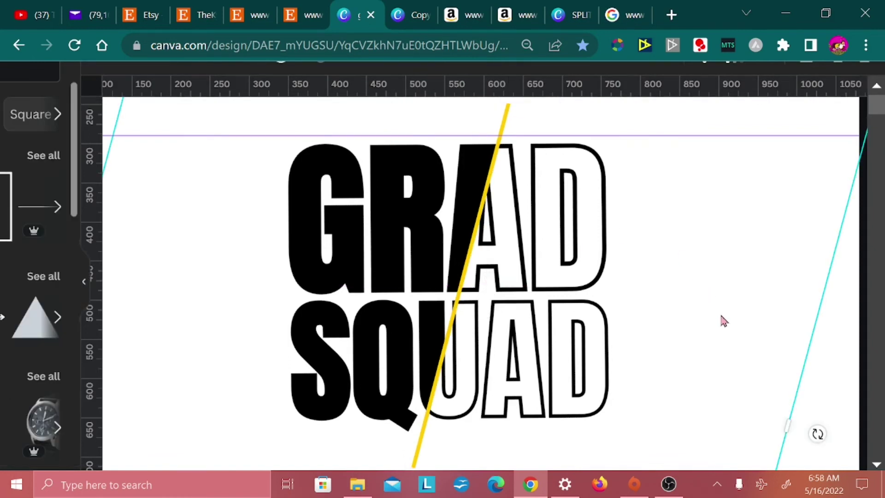
key(ctrl+d)
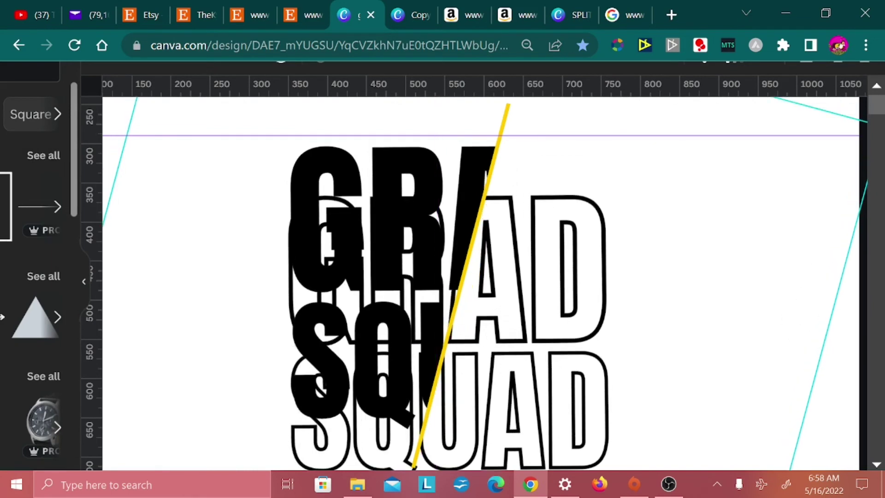
scroll(569, 154, down, 2)
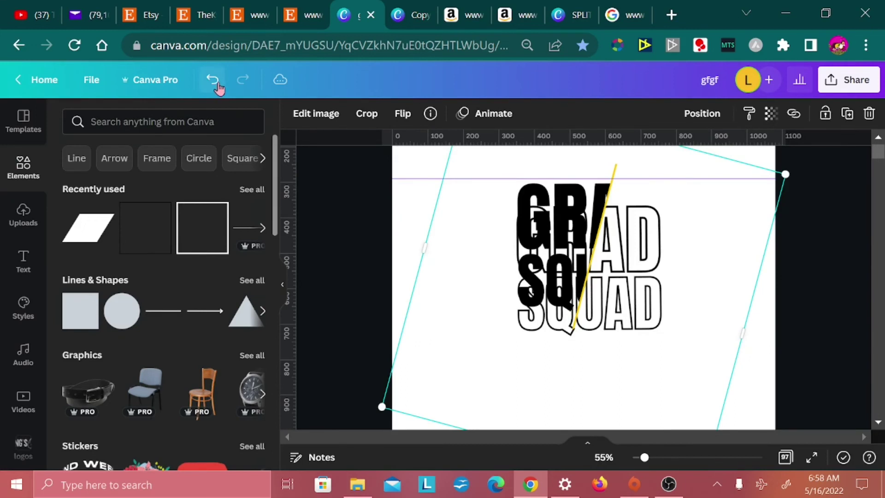
click(213, 80)
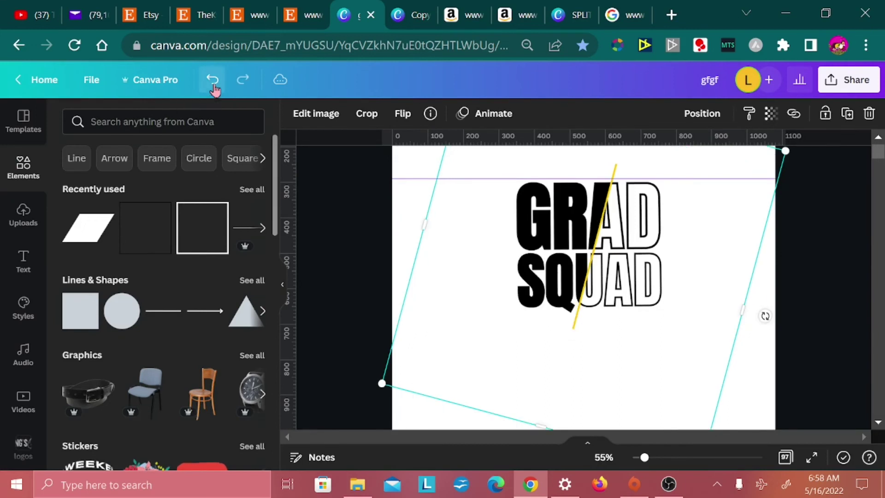
click(389, 236)
drag(359, 211, 738, 275)
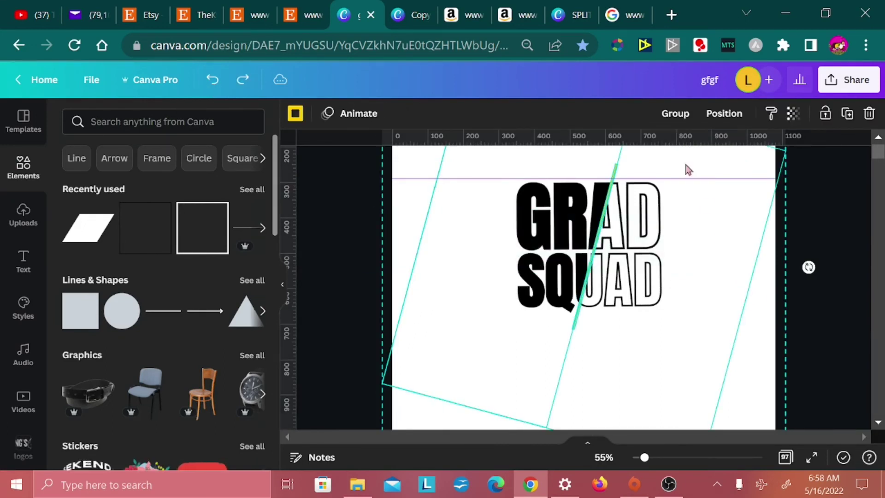
click(675, 114)
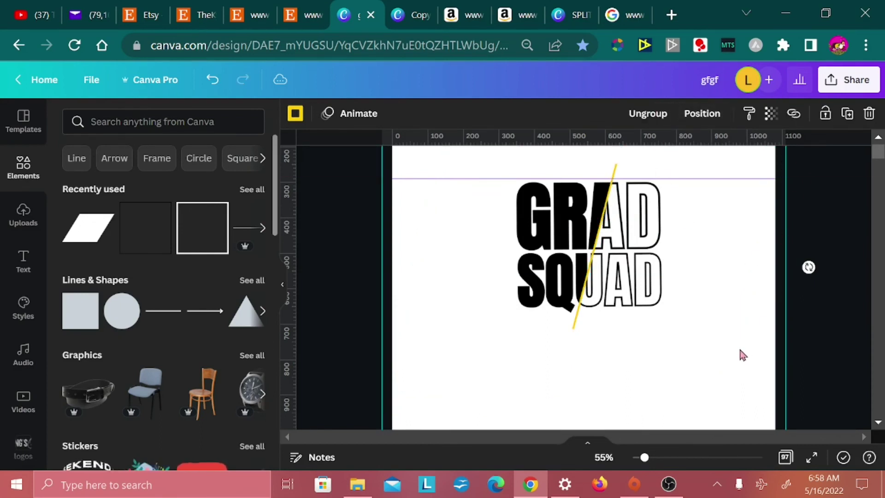
Move the GRAD SQUAD group up-left, scale it up, and centre it on the page.
drag(737, 348, 632, 295)
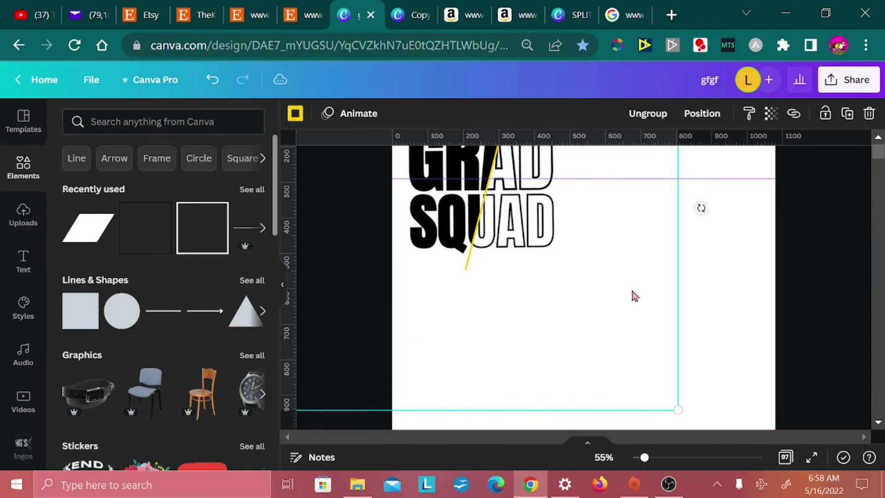
drag(677, 409, 825, 444)
drag(572, 305, 589, 325)
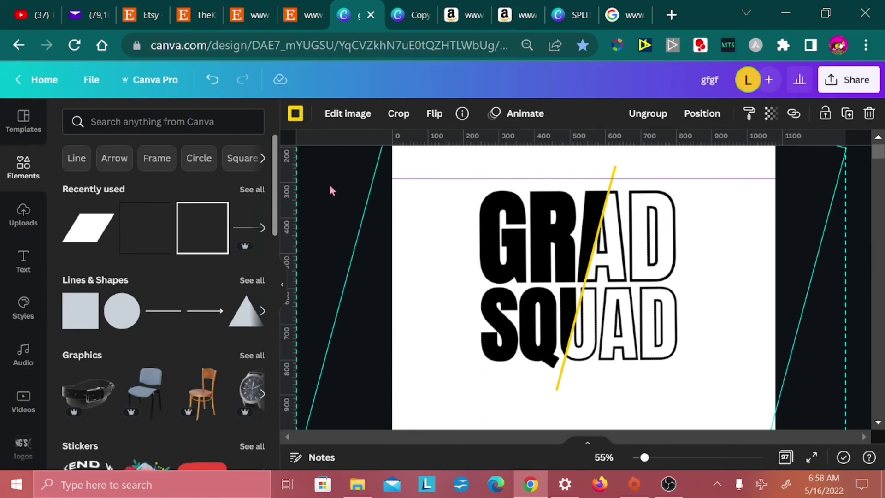
click(330, 187)
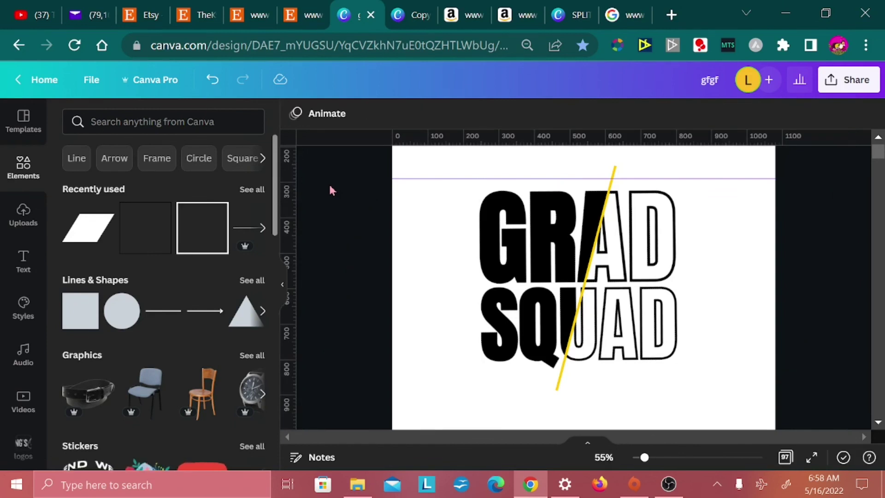